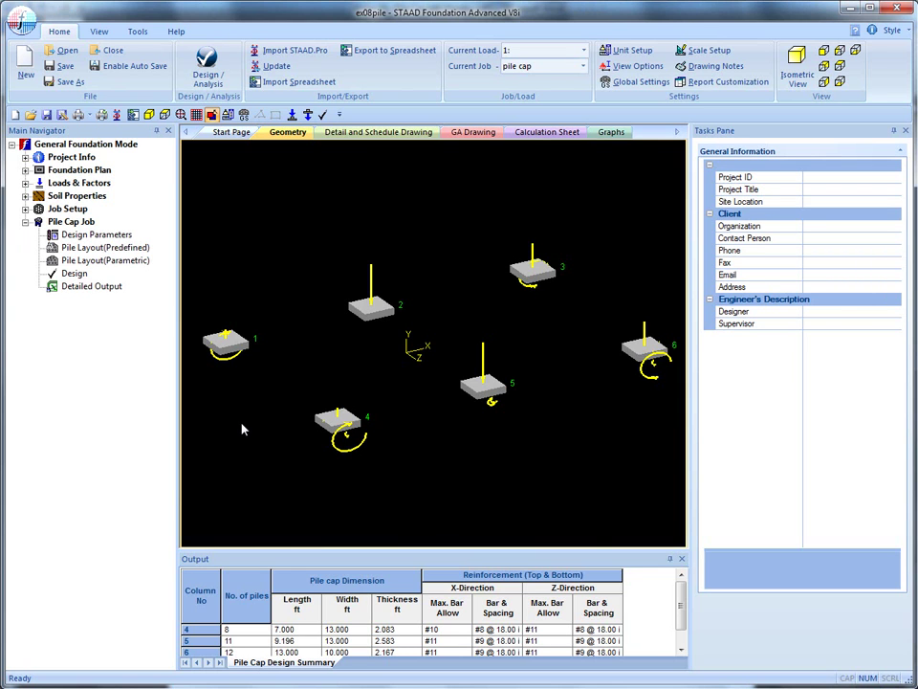
- Review the current pile cap job settings: US code ACI 318-05, supports 4 To 6
left_click(25, 209)
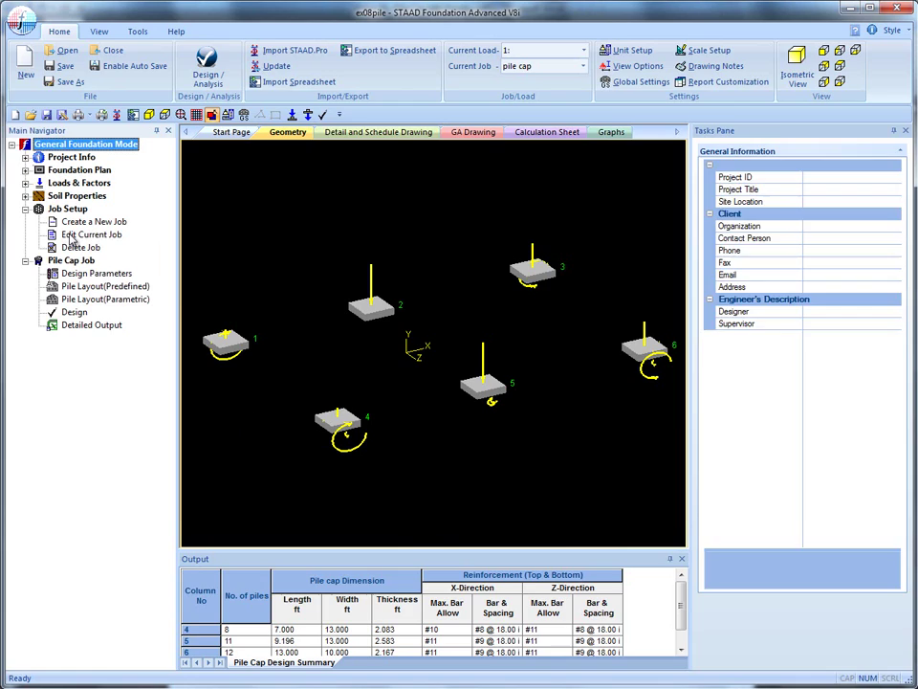
left_click(69, 233)
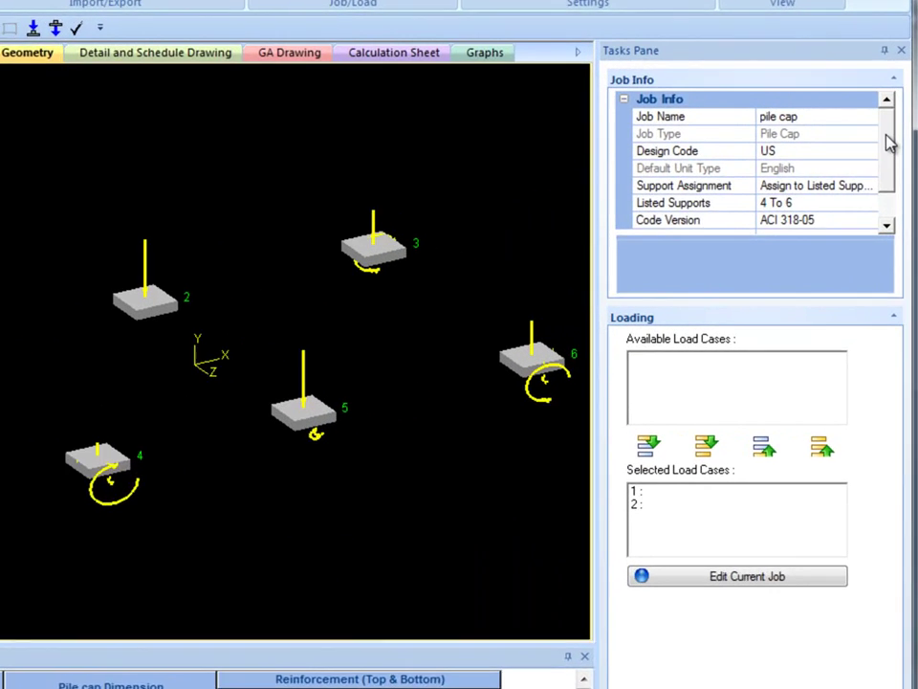
mouse_move(900, 194)
left_mouse_down()
mouse_move(892, 210)
mouse_move(901, 201)
left_mouse_up()
left_click_drag(894, 131, 895, 116)
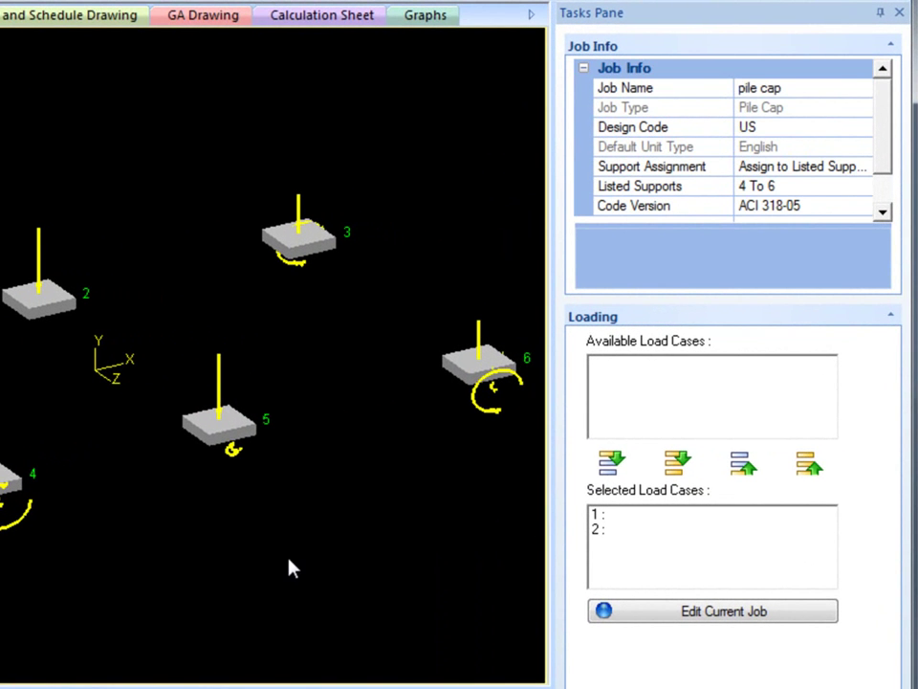
left_click(792, 190)
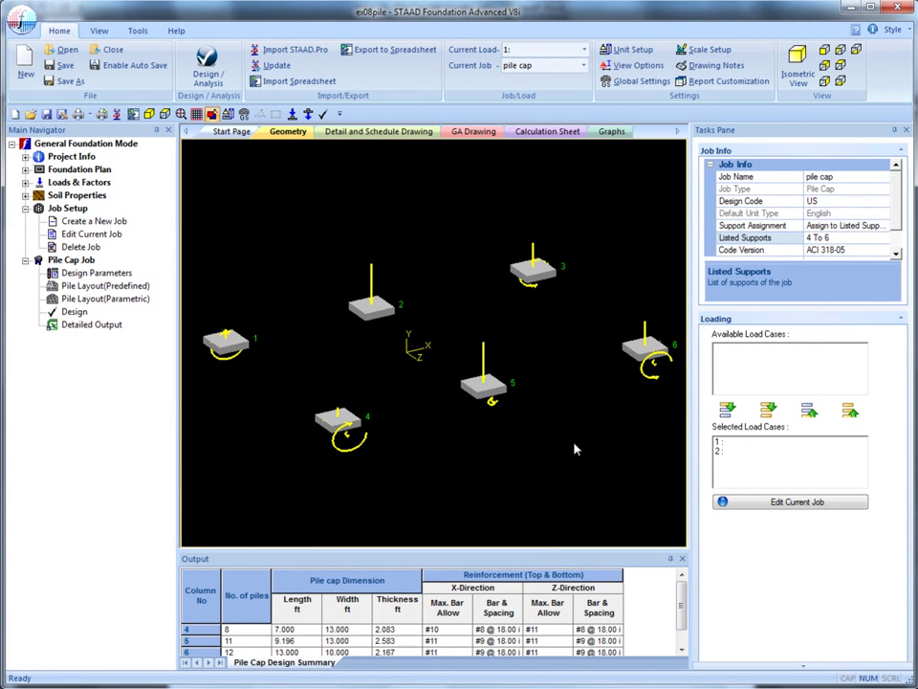
left_click(84, 235)
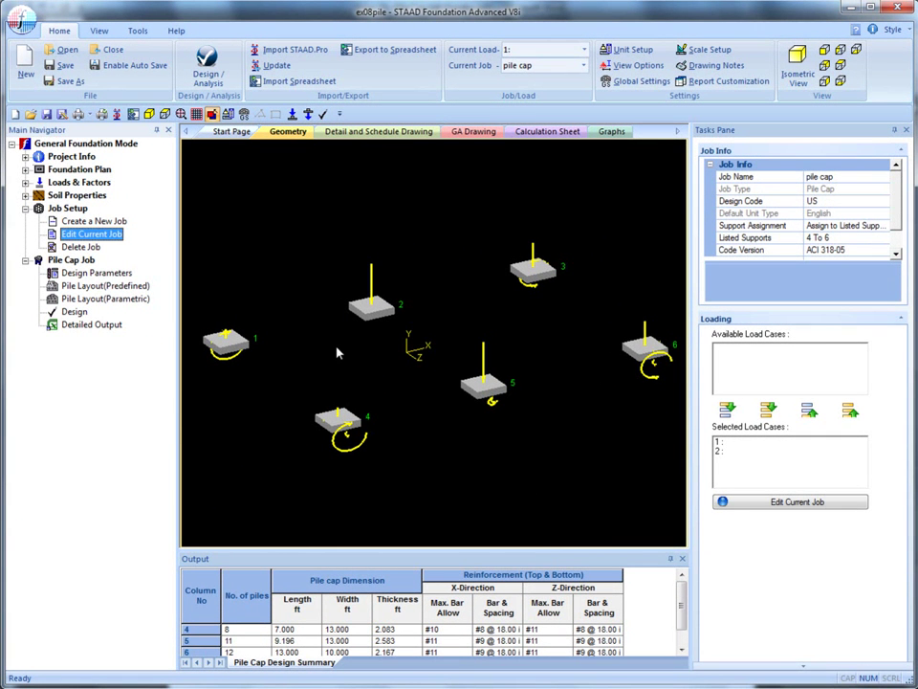
- Open the pile cap design parameters to view support 4's three-pile layout with 10 in piles and 36 in spacing
left_click(122, 278)
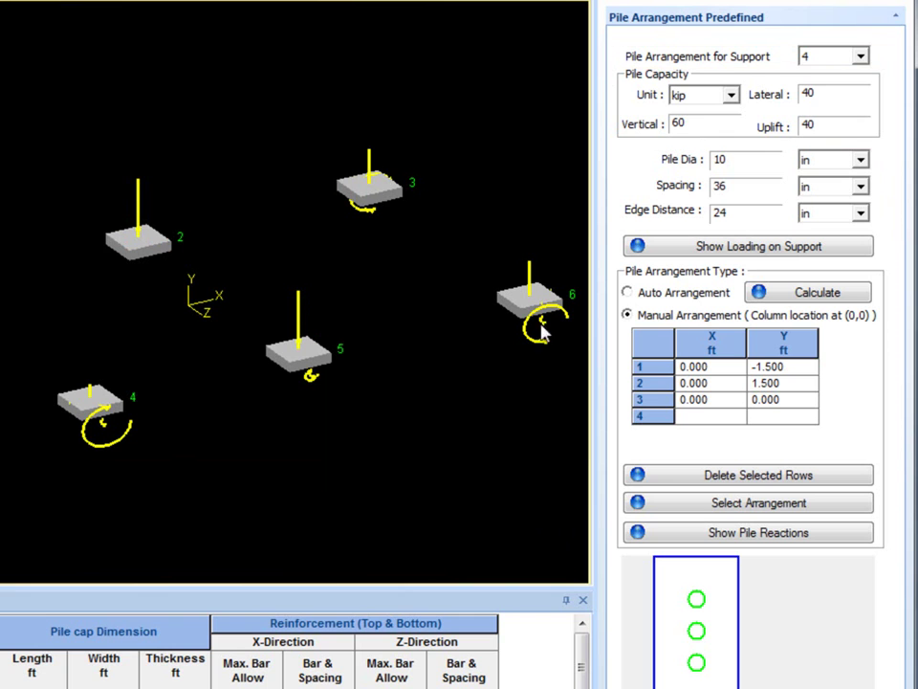
- Toggle support 4's pile arrangement type between Manual and Auto, ending on Auto Arrangement
left_click(629, 293)
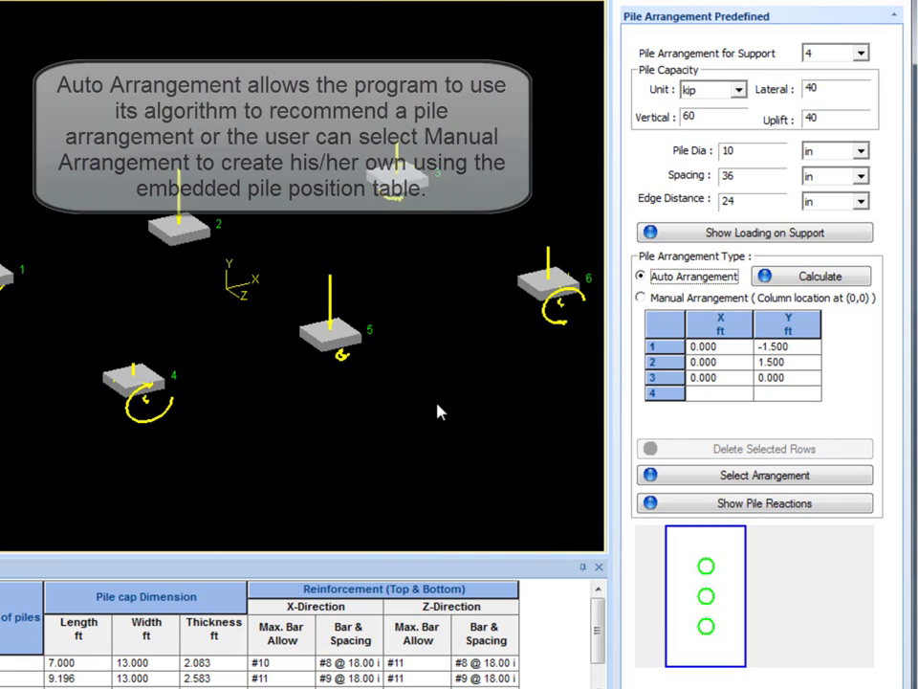
left_click(642, 298)
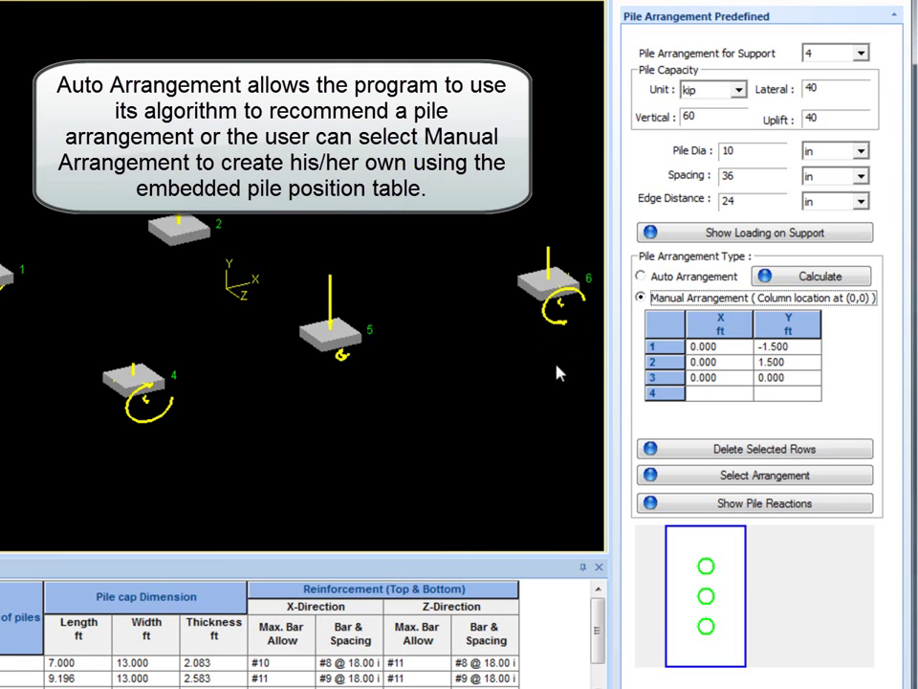
left_click(642, 276)
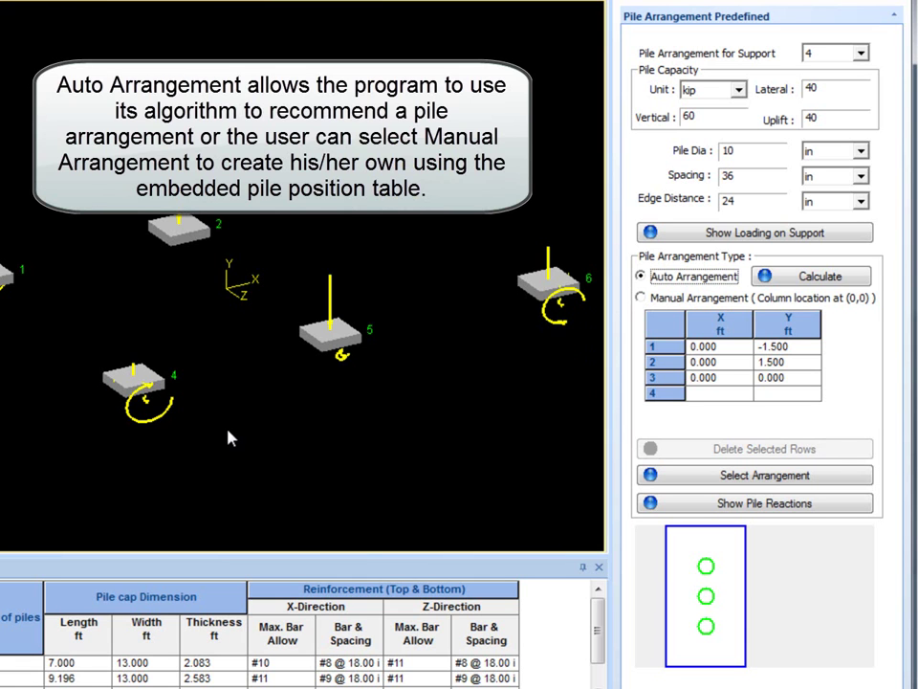
key("Down")
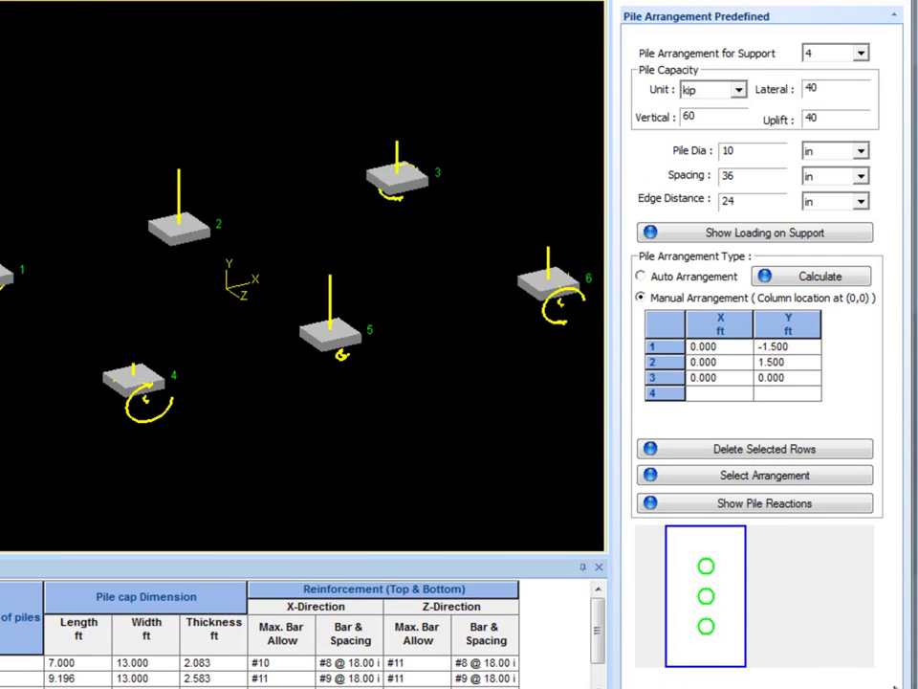
left_click(734, 276)
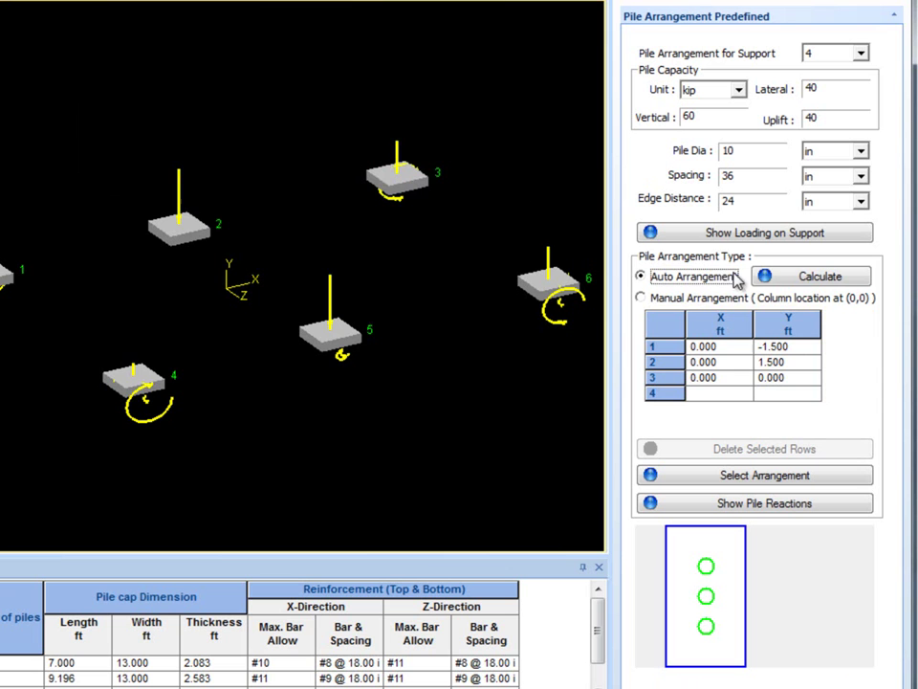
- Calculate pile arrangements and apply 2 Pile Arrangement Case 1, with piles at X -1.5 and 1.5 ft
left_click(809, 277)
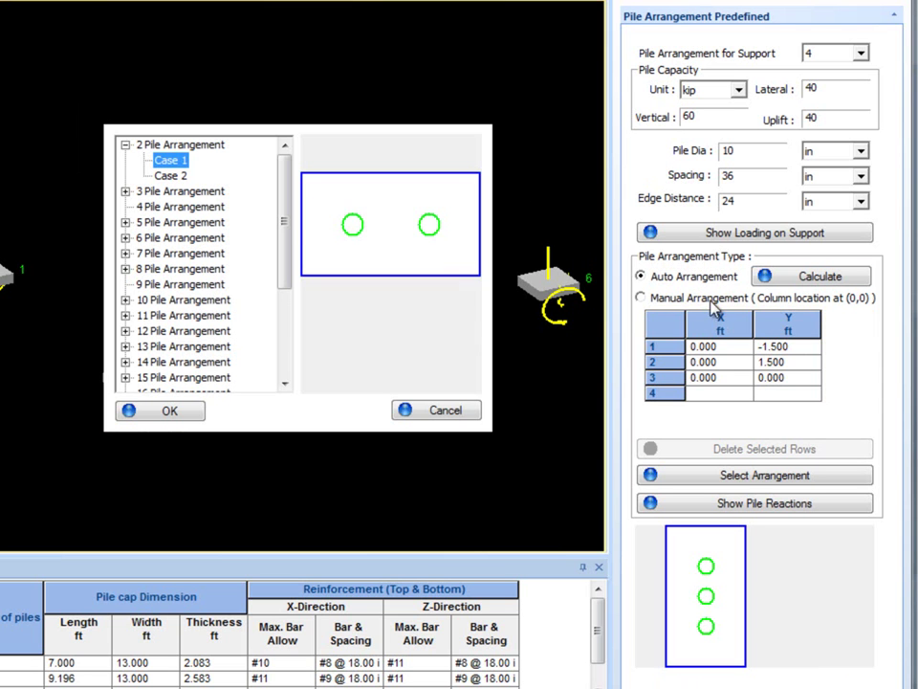
left_click(172, 176)
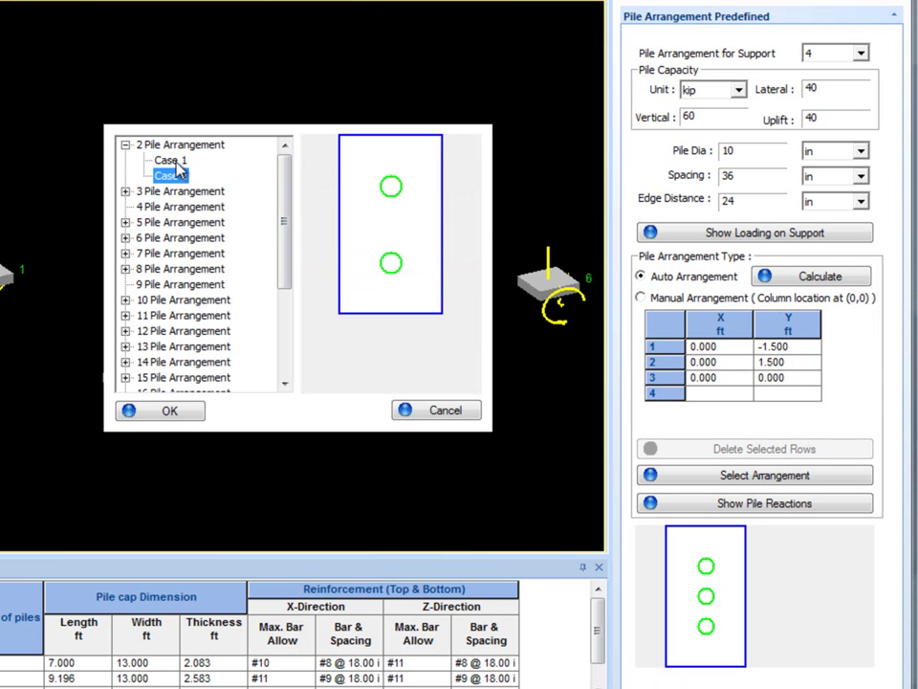
left_click(172, 161)
left_click(172, 413)
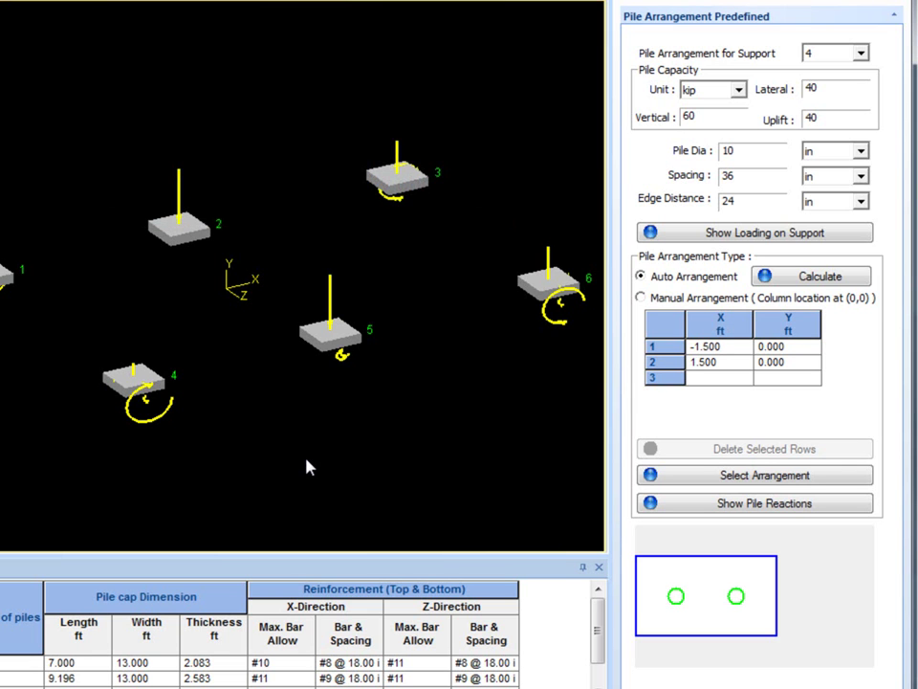
- Add a third pile at (0, 0) in a manual arrangement and display support 4's pile reactions
left_click(639, 297)
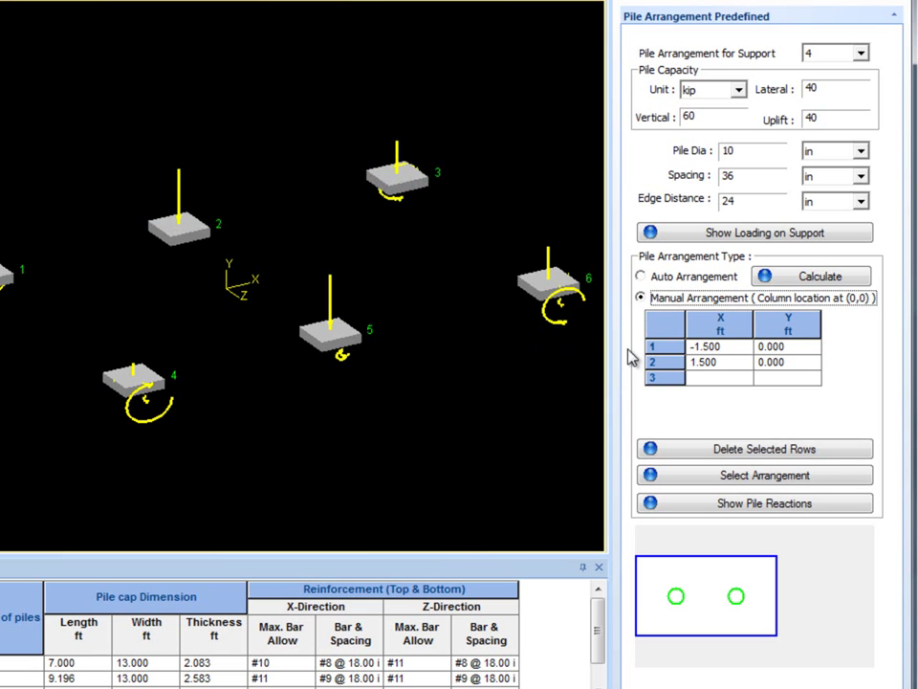
left_click(733, 379)
type("0")
key("Tab")
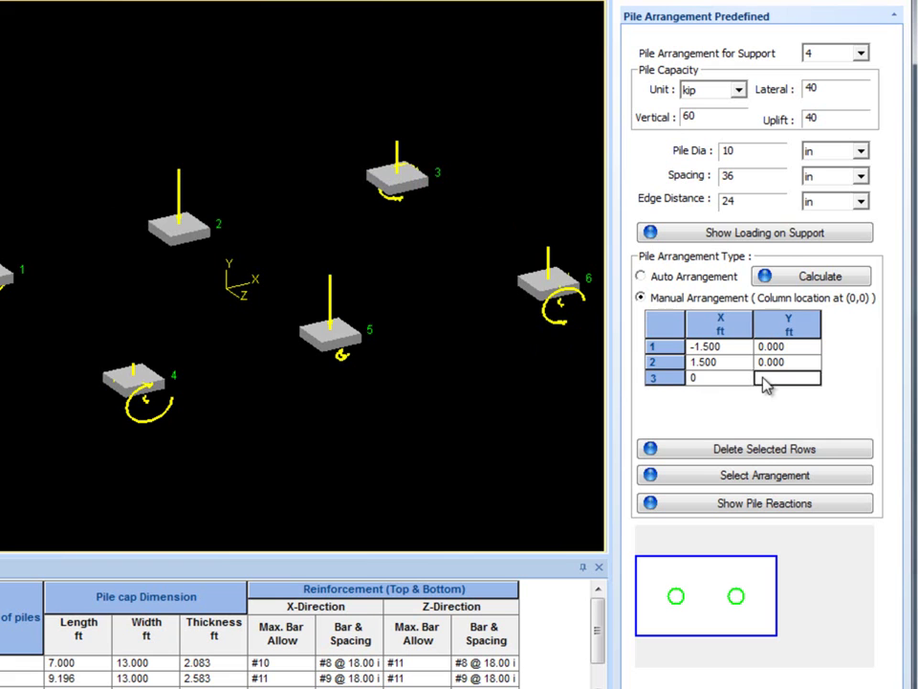
type("0")
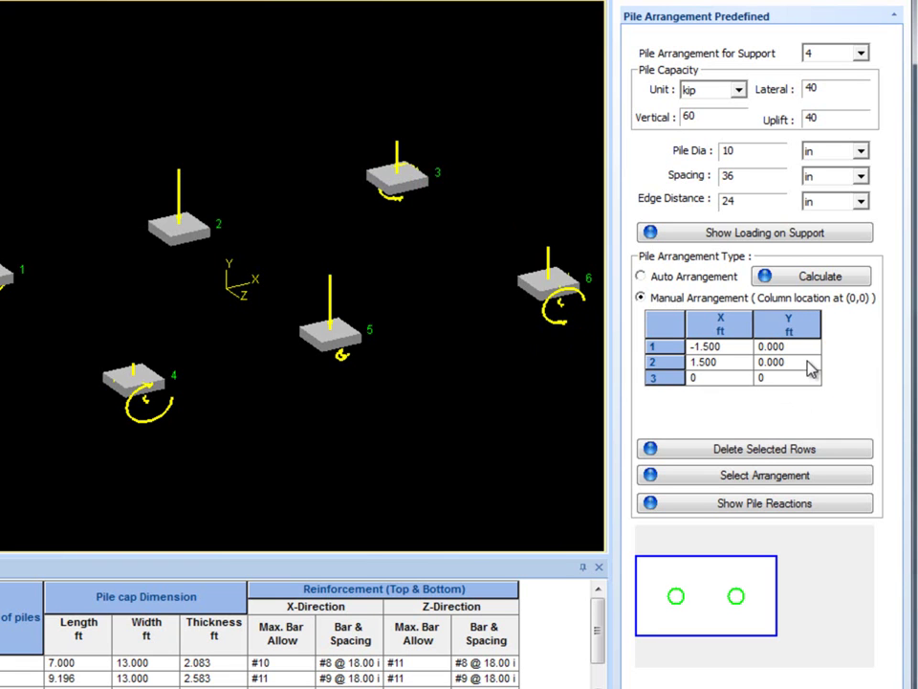
left_click(814, 363)
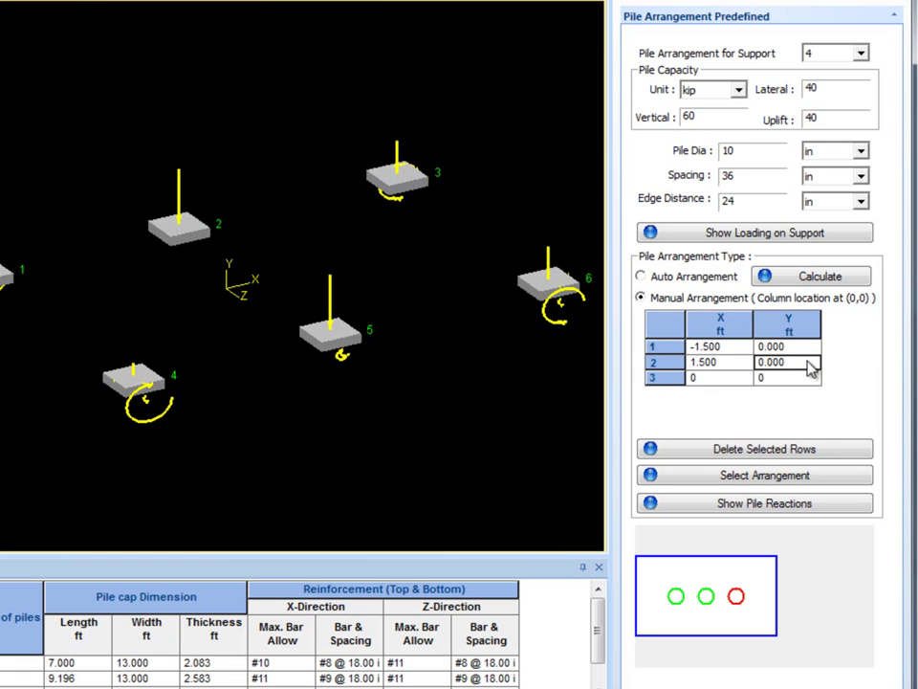
left_click(782, 477)
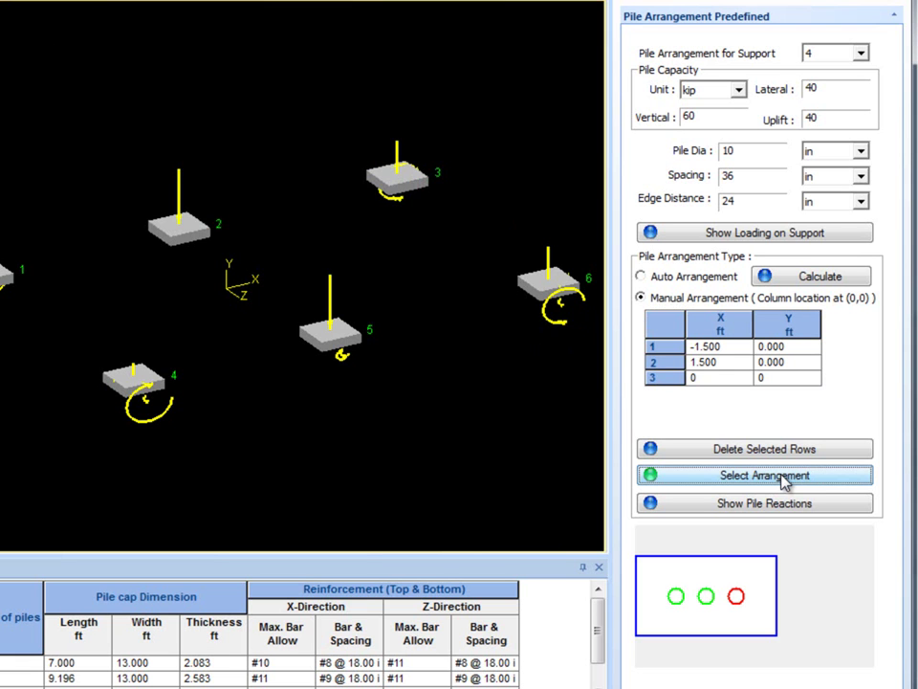
left_click(820, 508)
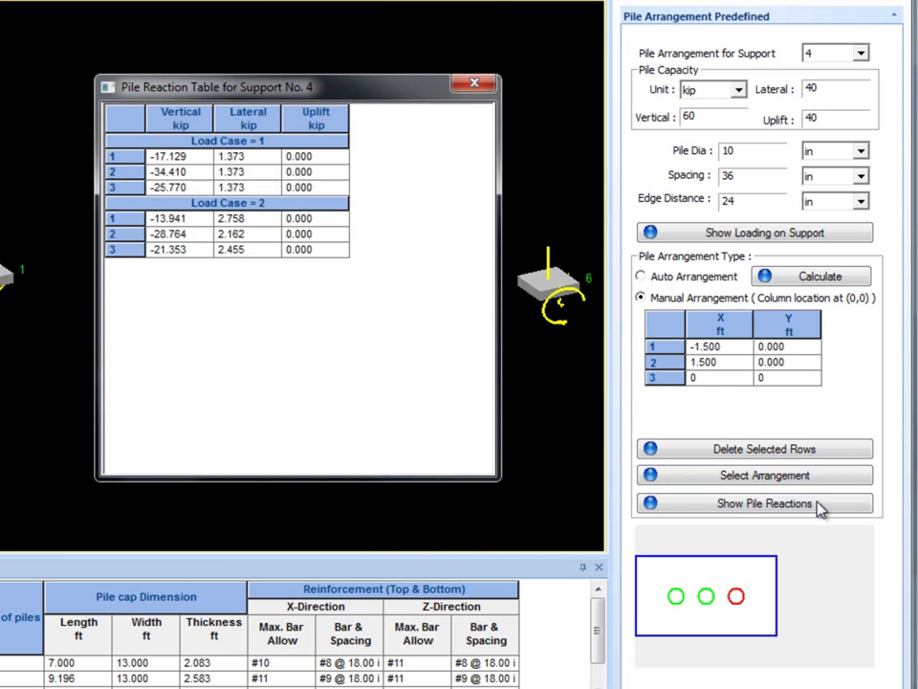
- In the parametric pile layout, compare Circular and Rectangular patterns, leaving Rectangular selected
left_click(473, 84)
left_click(662, 280)
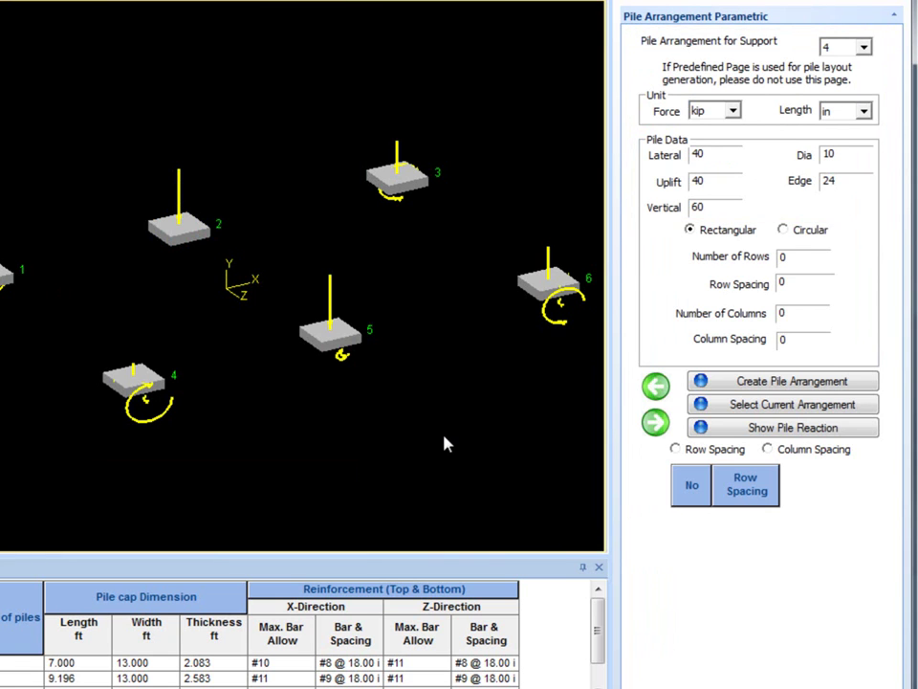
left_click(784, 229)
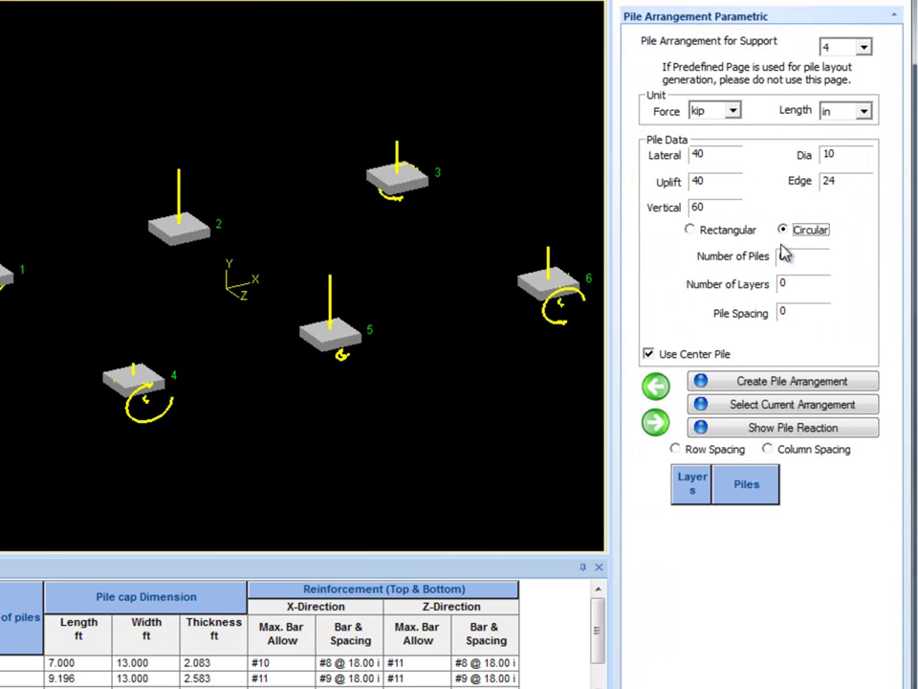
left_click(692, 231)
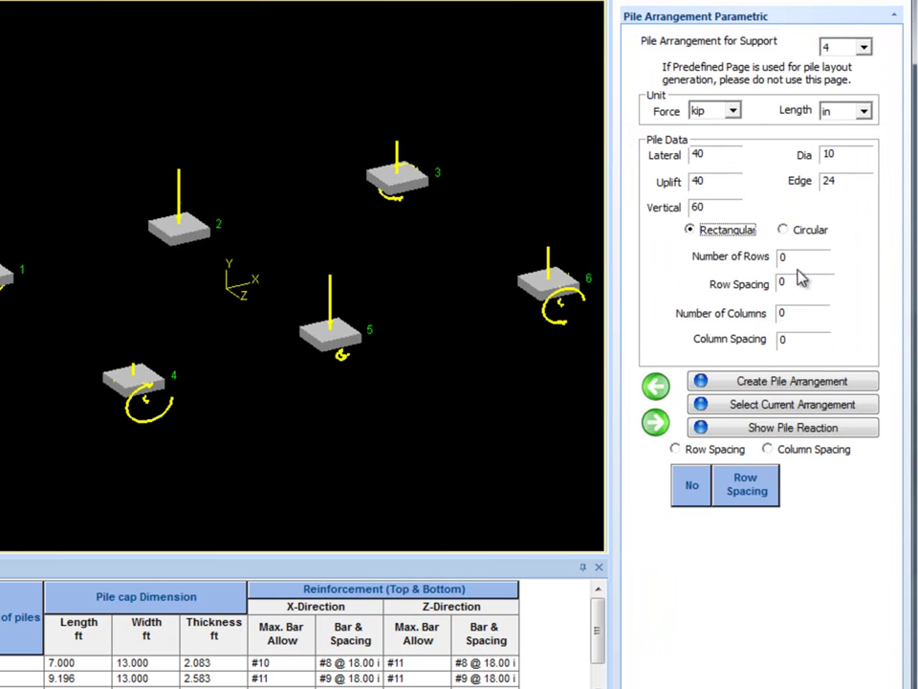
left_click(573, 412)
left_click(784, 231)
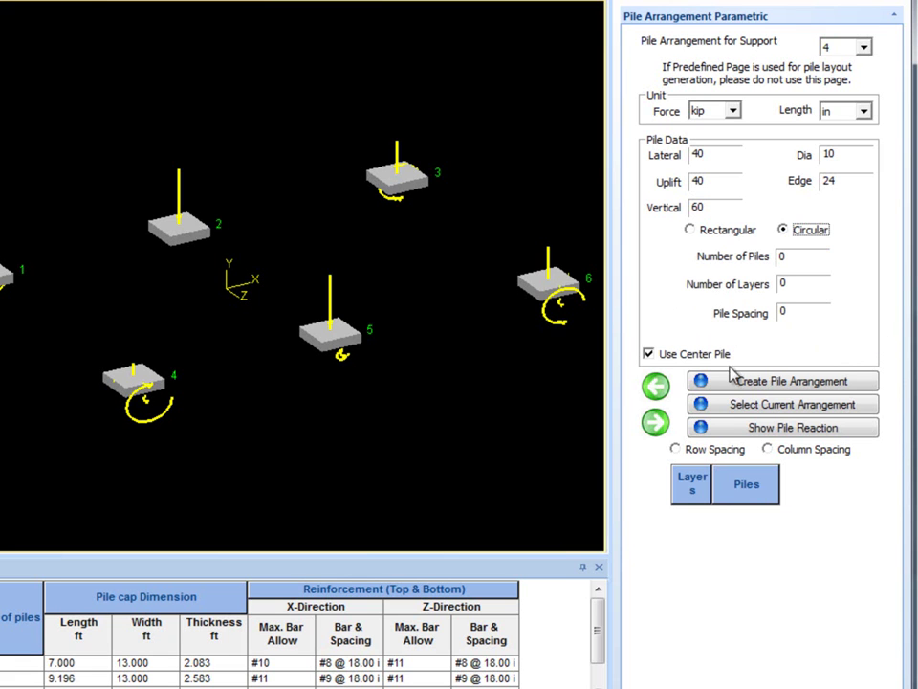
left_click(651, 355)
left_click(650, 355)
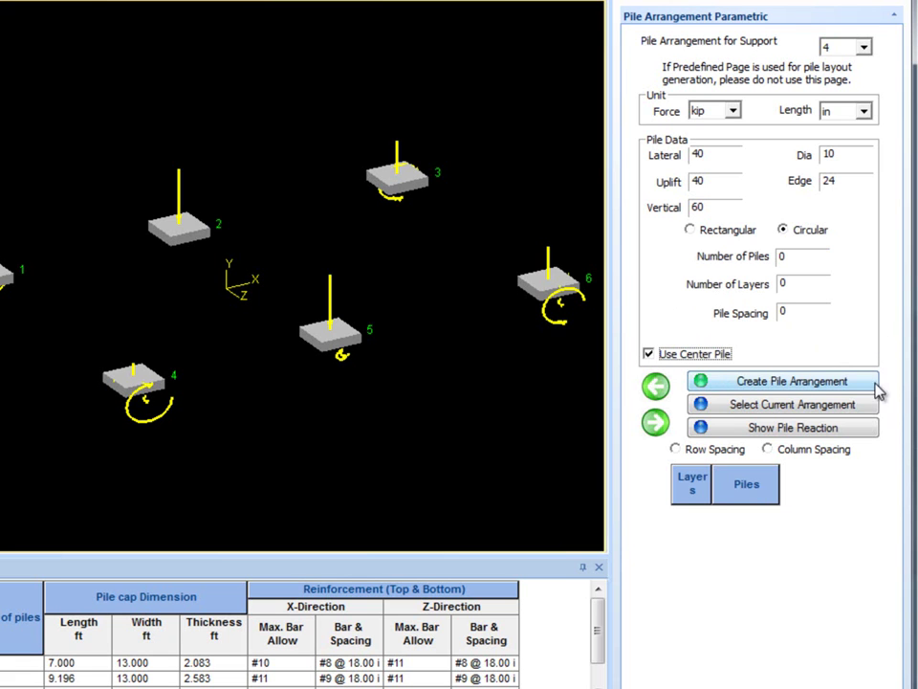
left_click(693, 230)
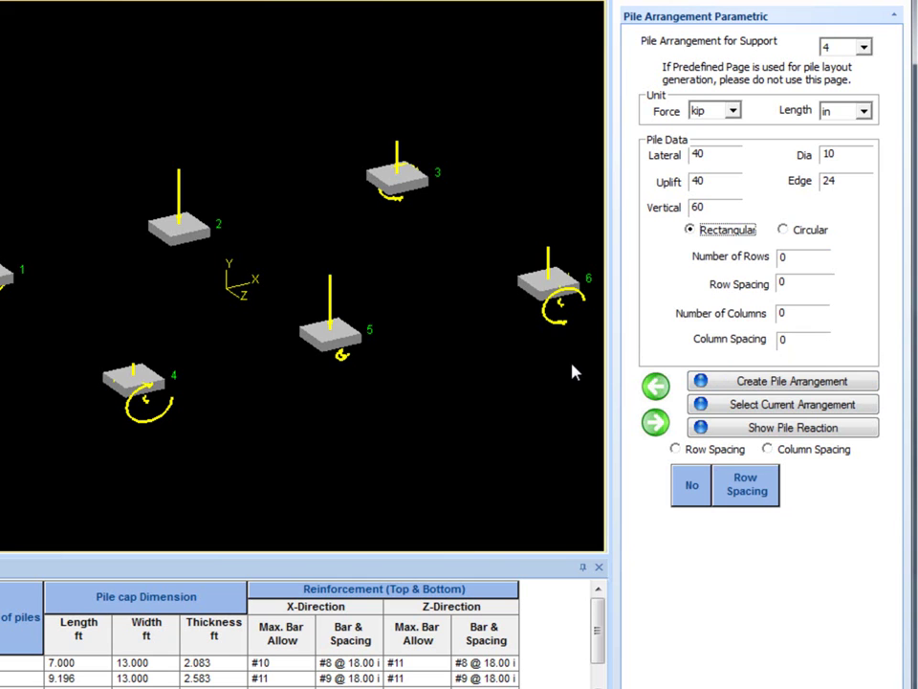
- Assign support 4 a 4-row by 4-column pile grid with row and column spacing 4
double_click(782, 255)
type("4")
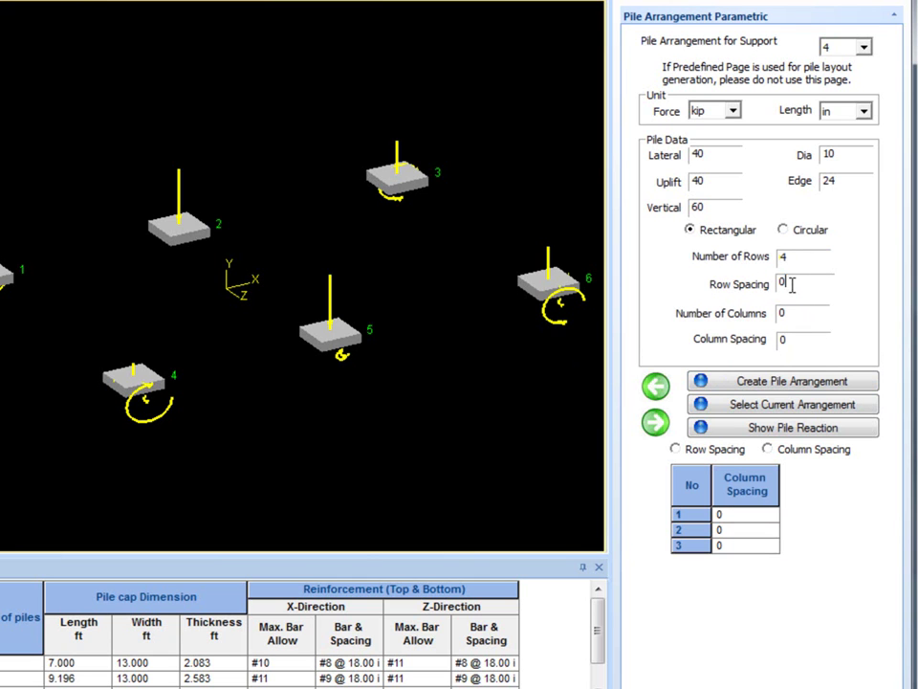
key("Tab")
key("Tab")
type("4")
double_click(782, 283)
type("4")
double_click(784, 339)
type("4")
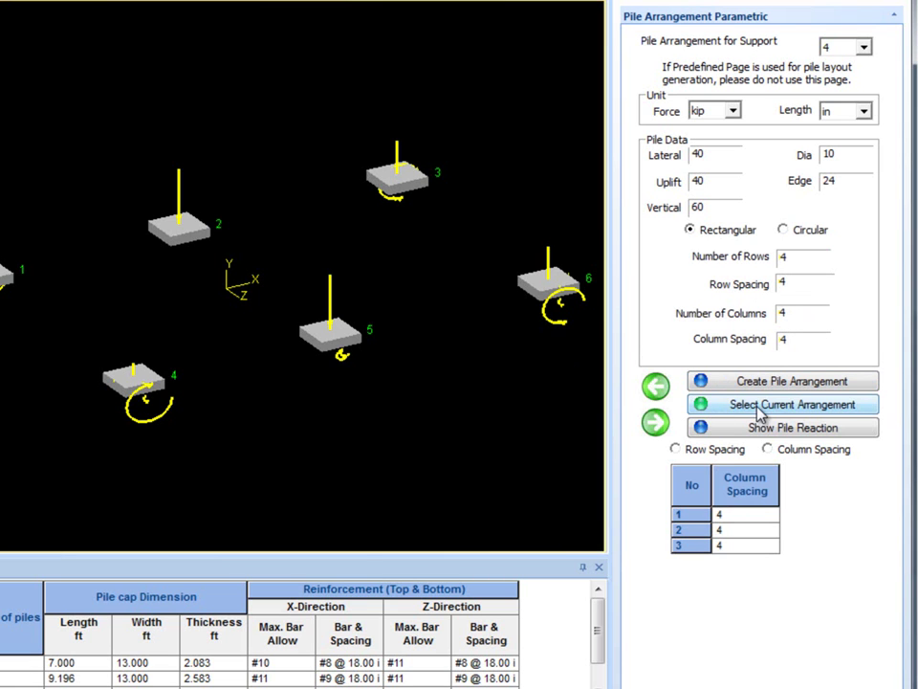
left_click(785, 410)
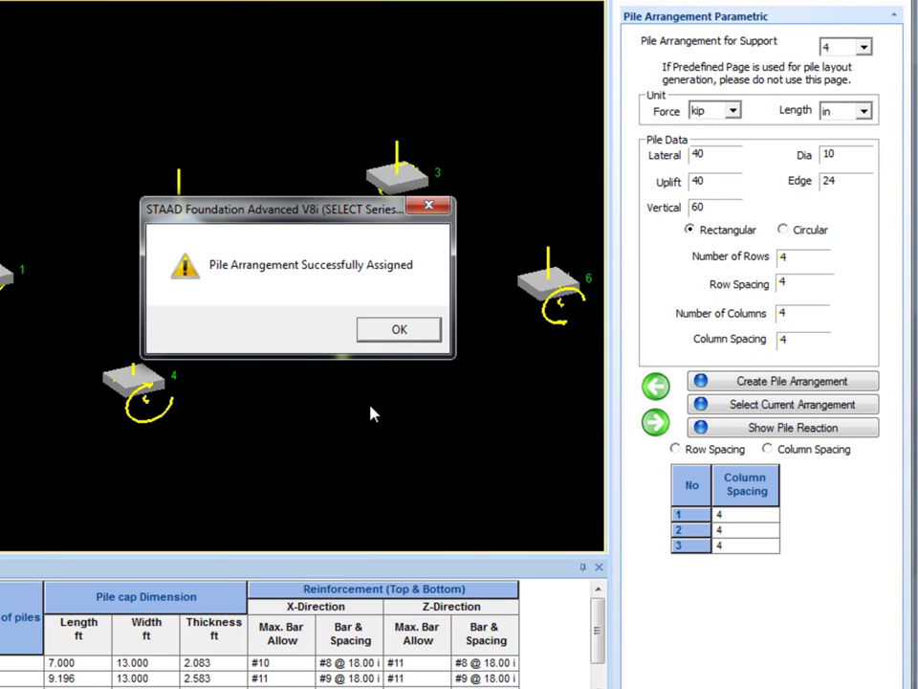
left_click(400, 331)
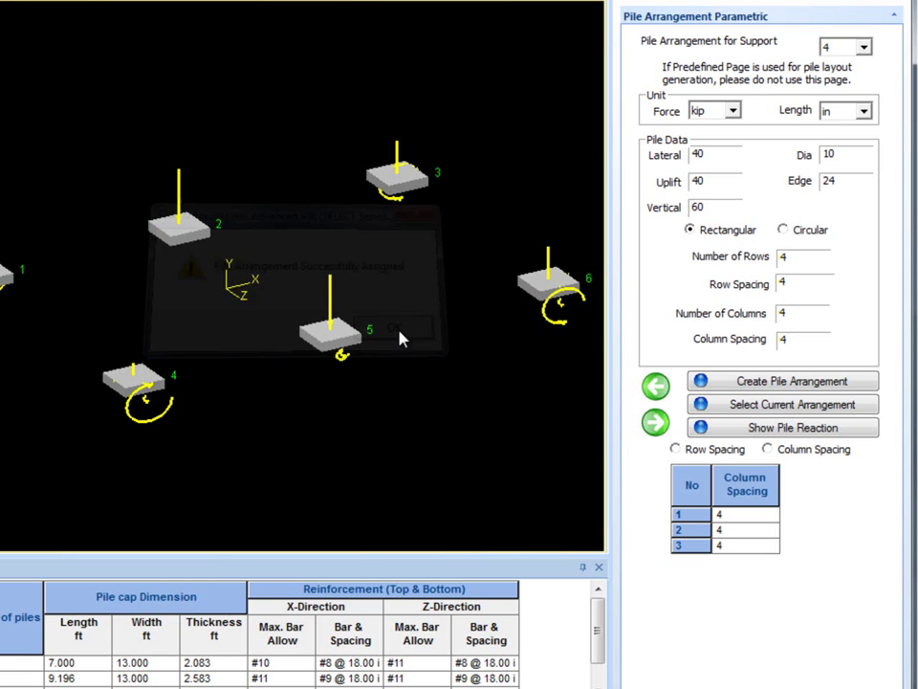
- Change support 4's pile grid to 2 rows by 2 columns with spacings of 2, and assign it
double_click(795, 258)
type("2")
double_click(801, 281)
type("2")
double_click(800, 311)
type("2")
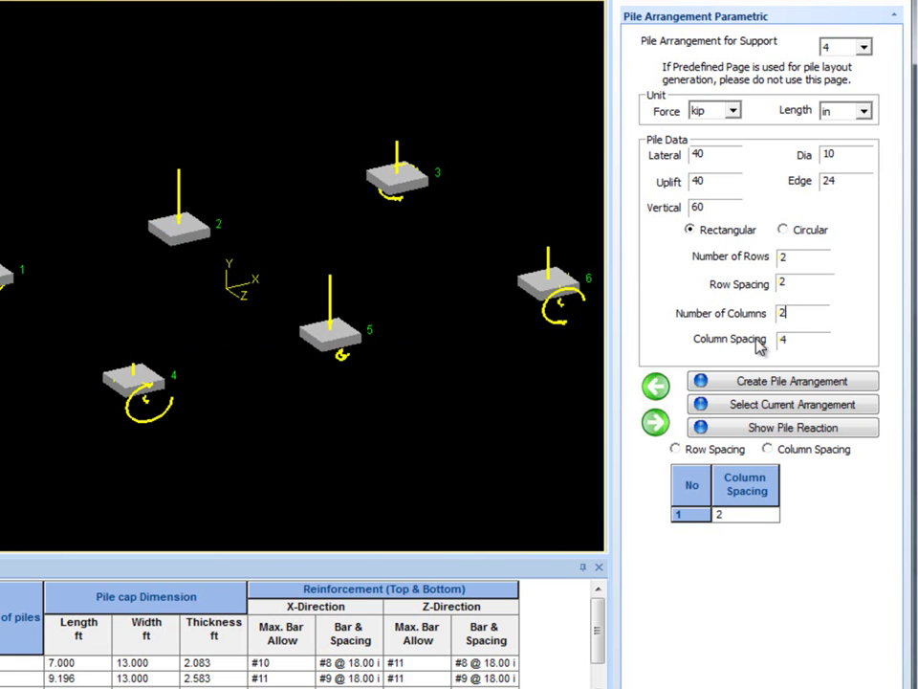
key("Tab")
left_click(776, 409)
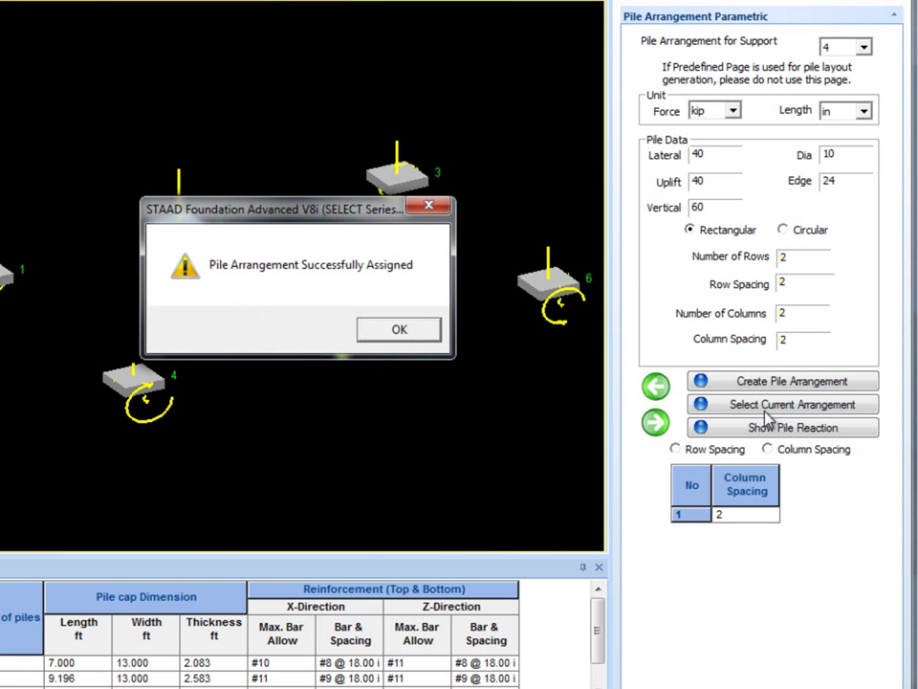
left_click(424, 330)
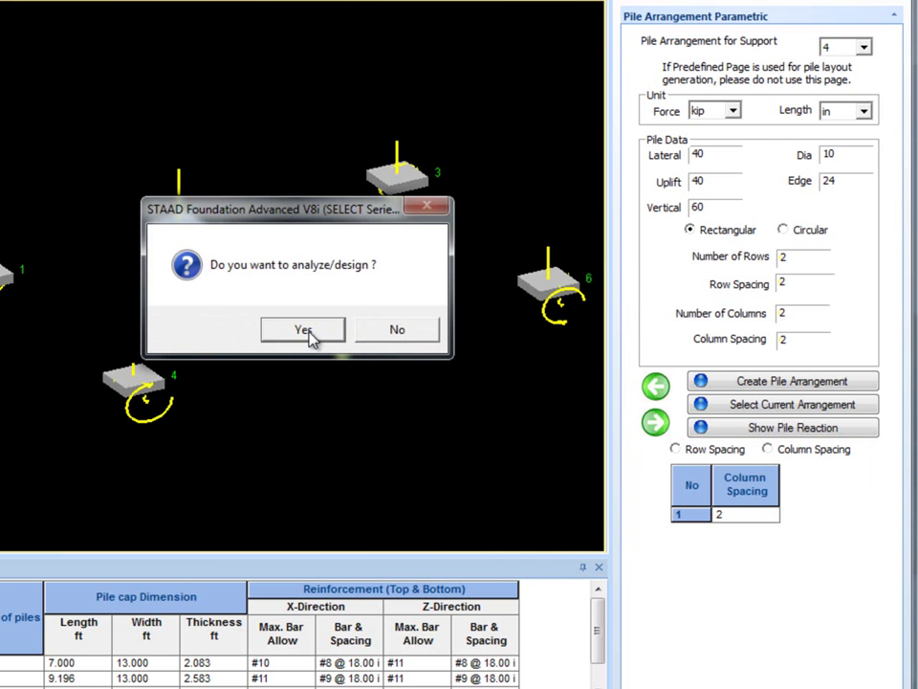
- Run the analysis and design, then review Pile Cap 4's calculation sheet in an enlarged results table
left_click(305, 331)
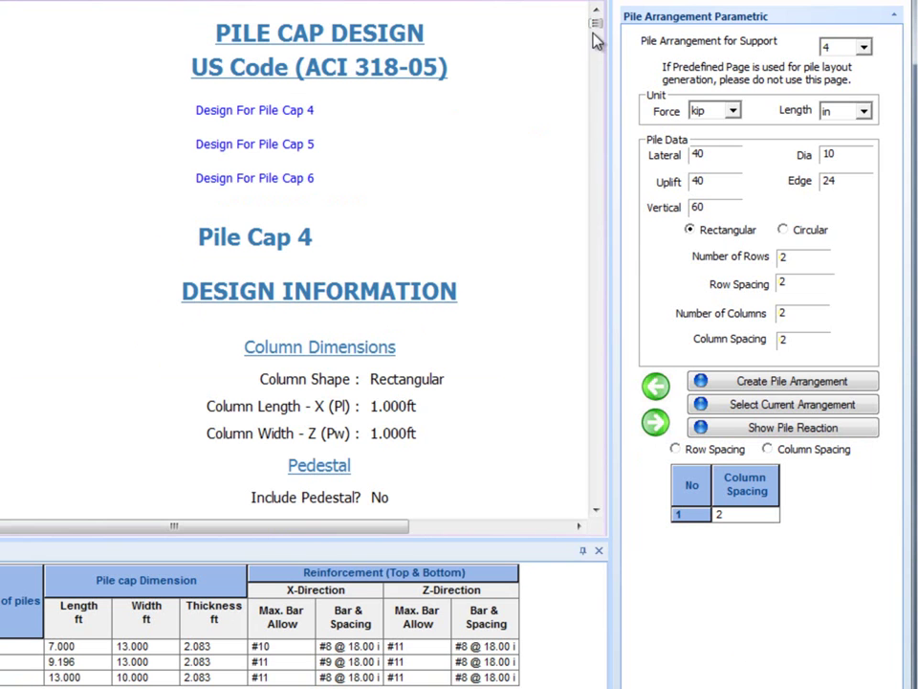
scroll(594, 31, "down", 1)
left_click_drag(593, 32, 594, 64)
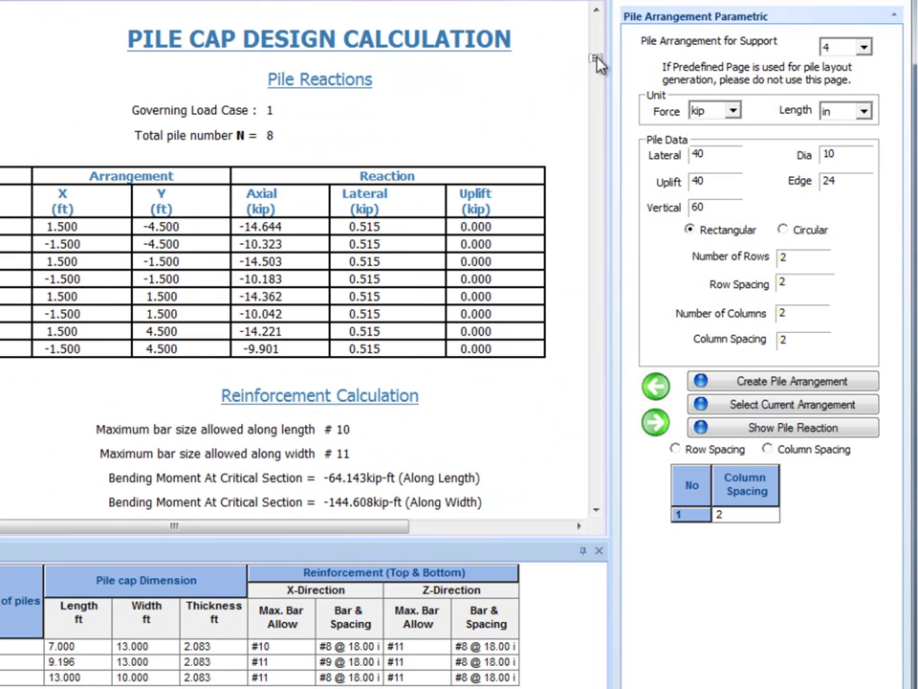
left_click_drag(596, 63, 600, 119)
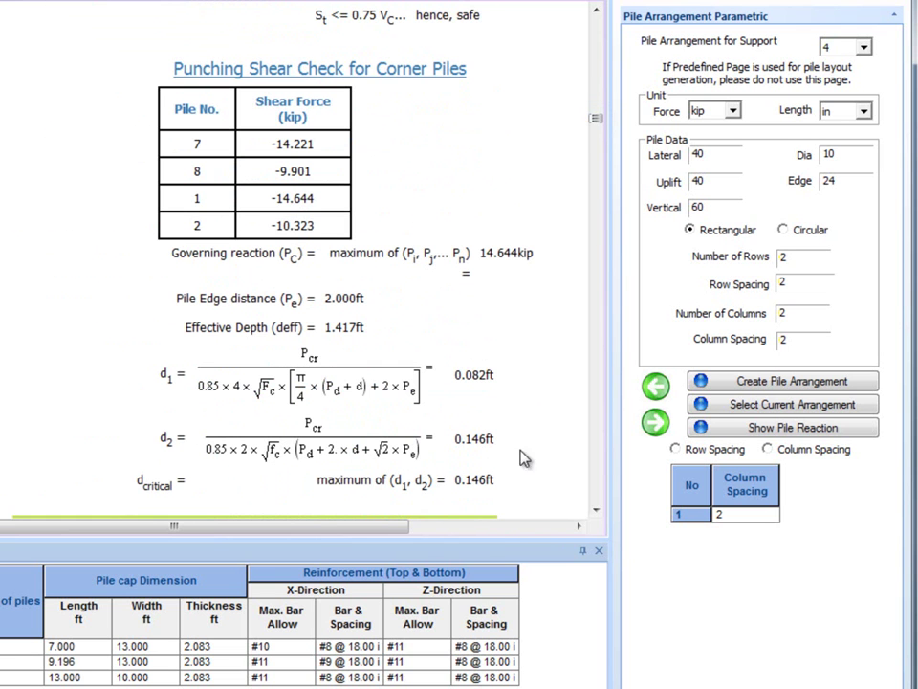
left_click_drag(489, 540, 531, 512)
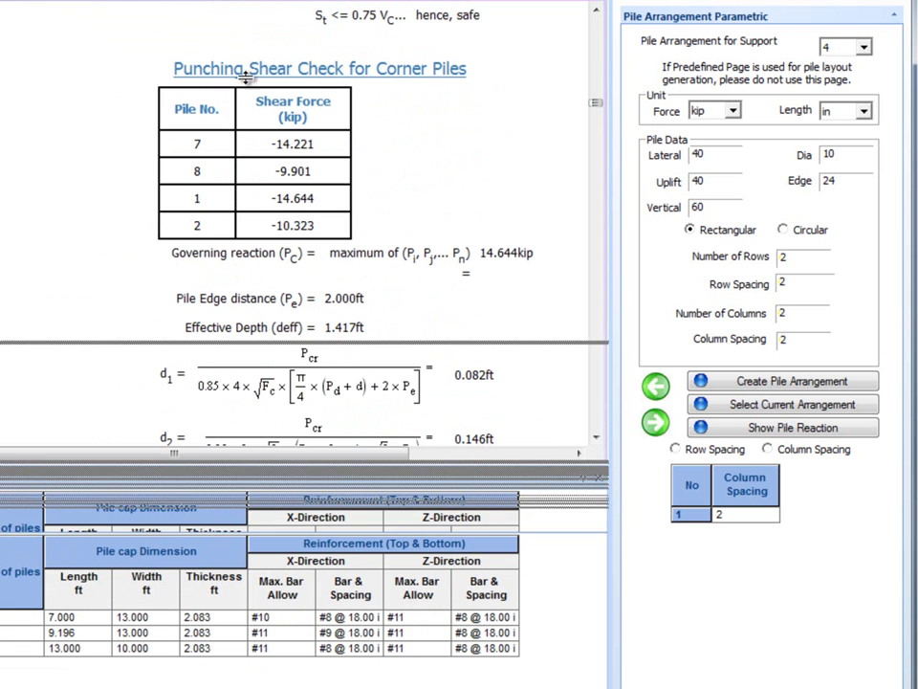
- Display footing 4's plan and elevation drawing of the 7 x 13 ft cap, then save it as AutoCAD
left_click(134, 5)
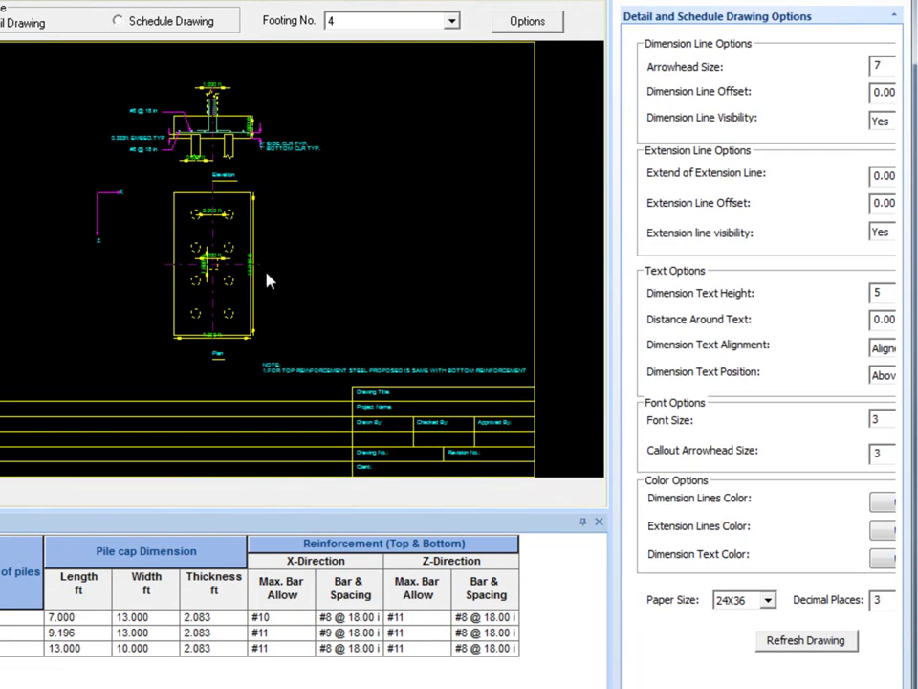
scroll(255, 279, "up", 5)
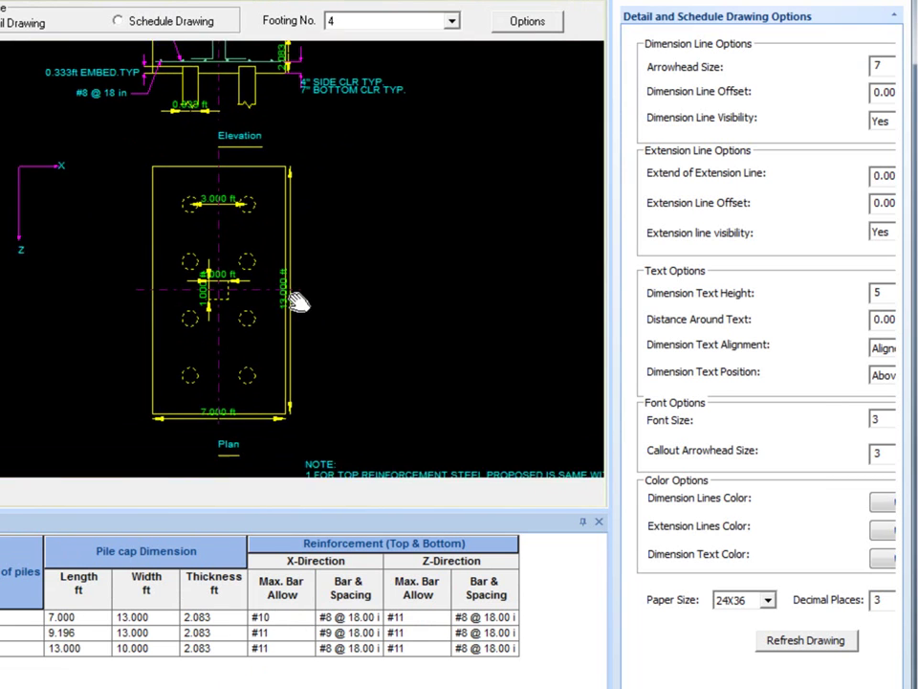
mouse_move(337, 306)
middle_mouse_down()
mouse_move(353, 292)
mouse_move(347, 310)
middle_mouse_up()
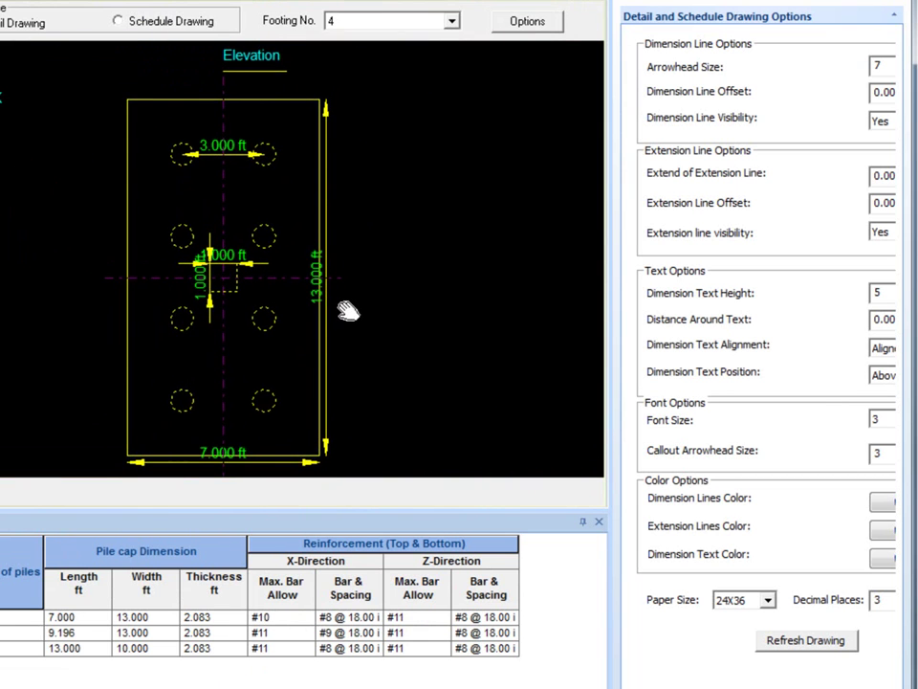
mouse_move(378, 246)
middle_mouse_down()
mouse_move(409, 430)
mouse_move(404, 395)
mouse_move(409, 402)
mouse_move(376, 392)
middle_mouse_up()
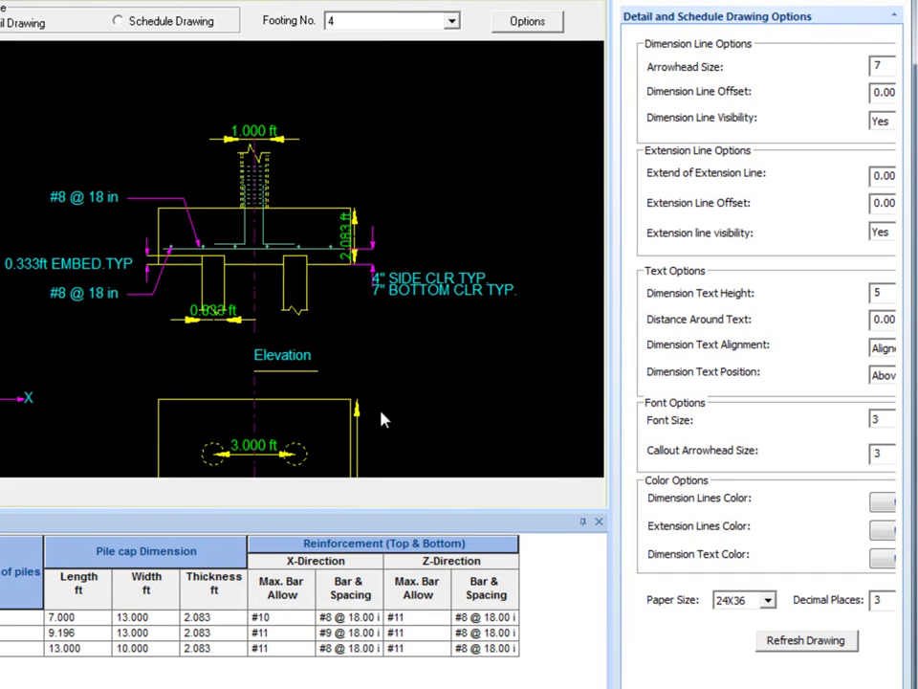
left_click(894, 13)
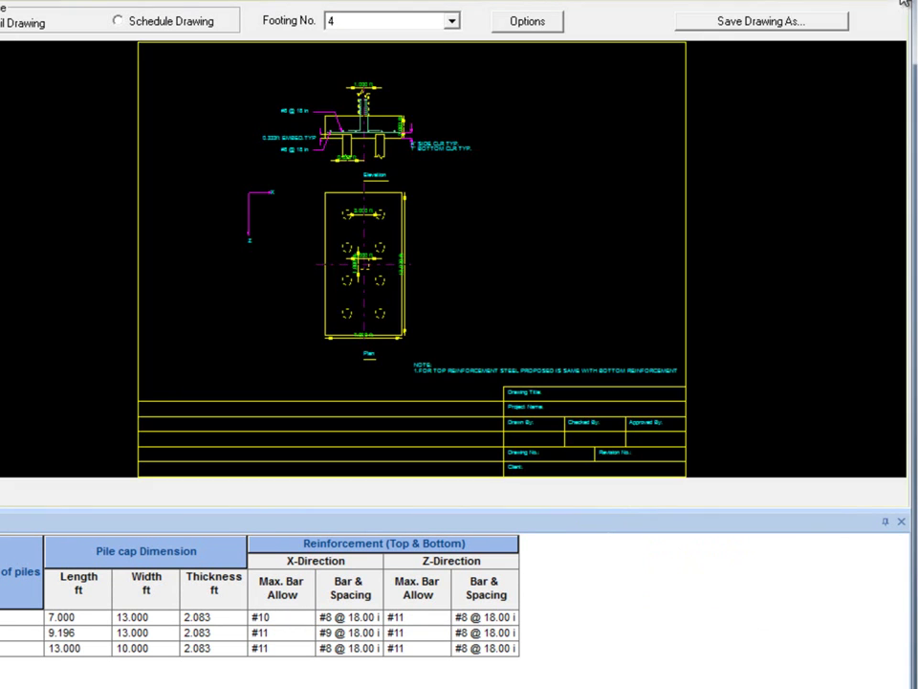
scroll(593, 201, "up", 2)
middle_click_drag(584, 205, 584, 231)
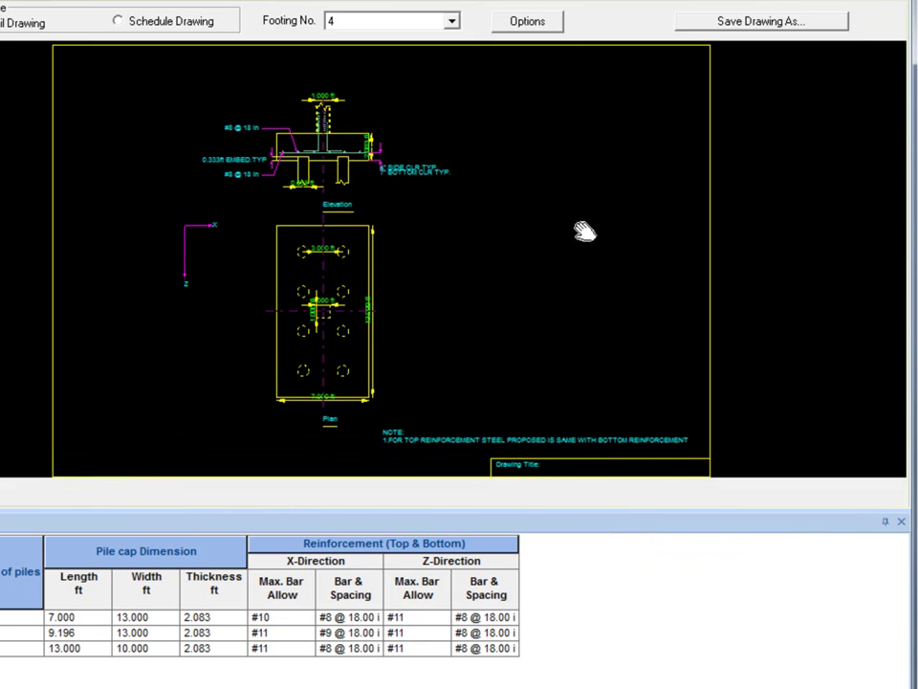
left_click(751, 22)
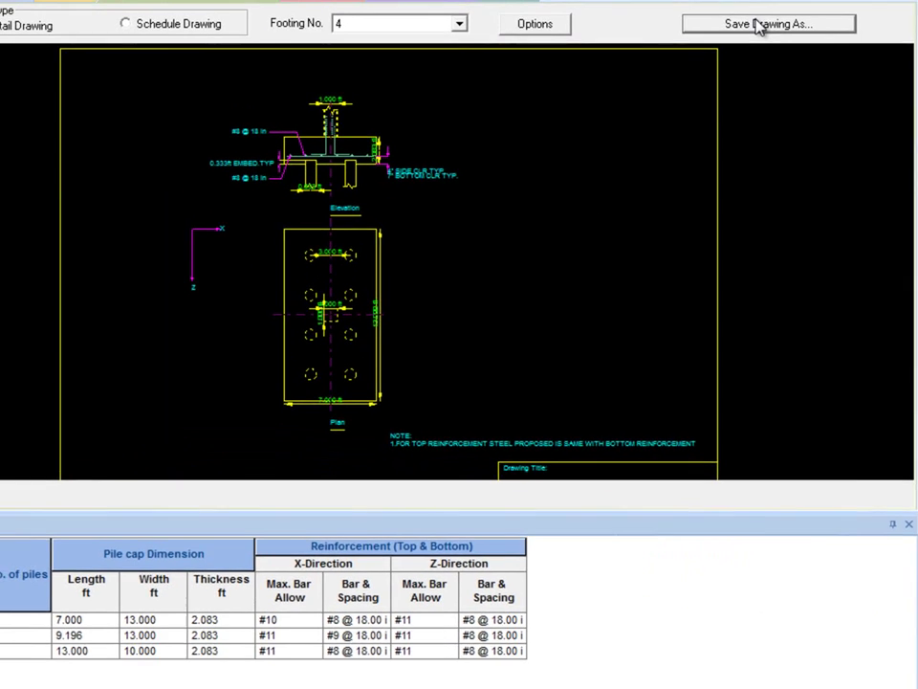